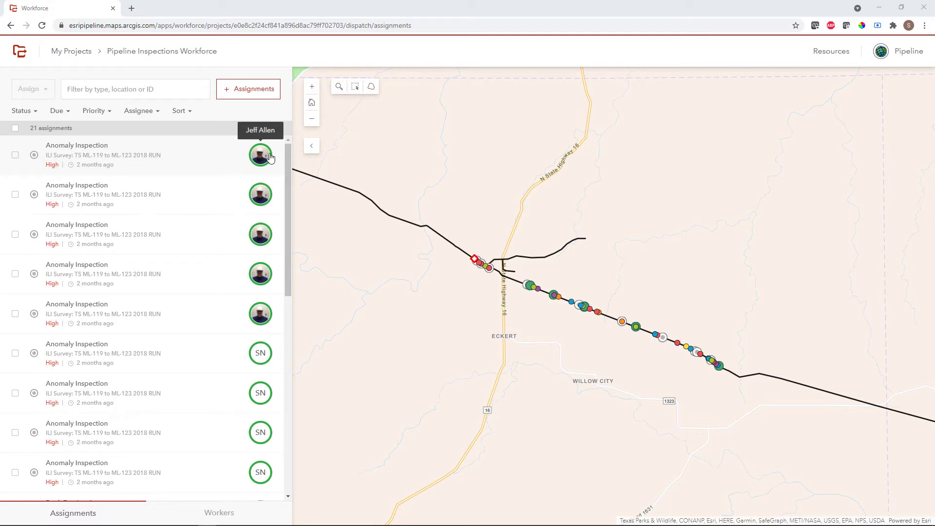
Review the field workers and scroll the existing assignments, then start a new assignment.
click(218, 511)
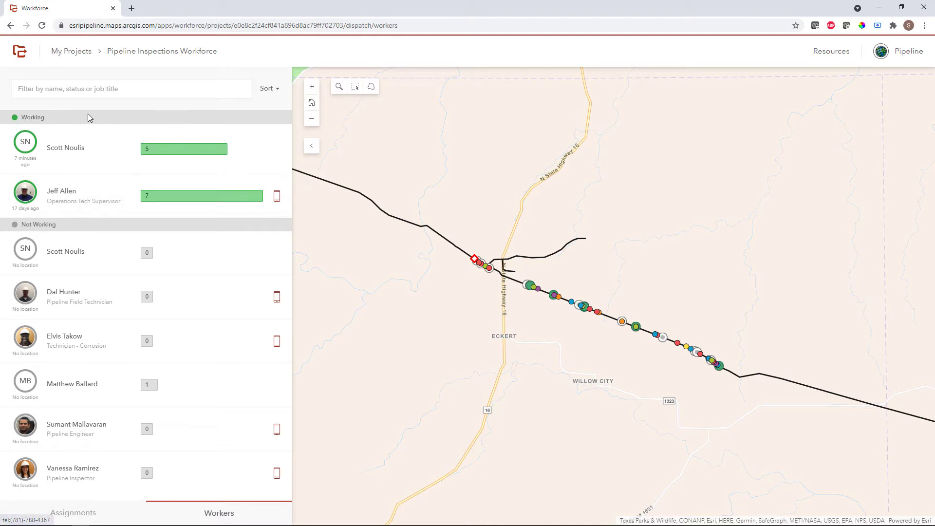
click(61, 511)
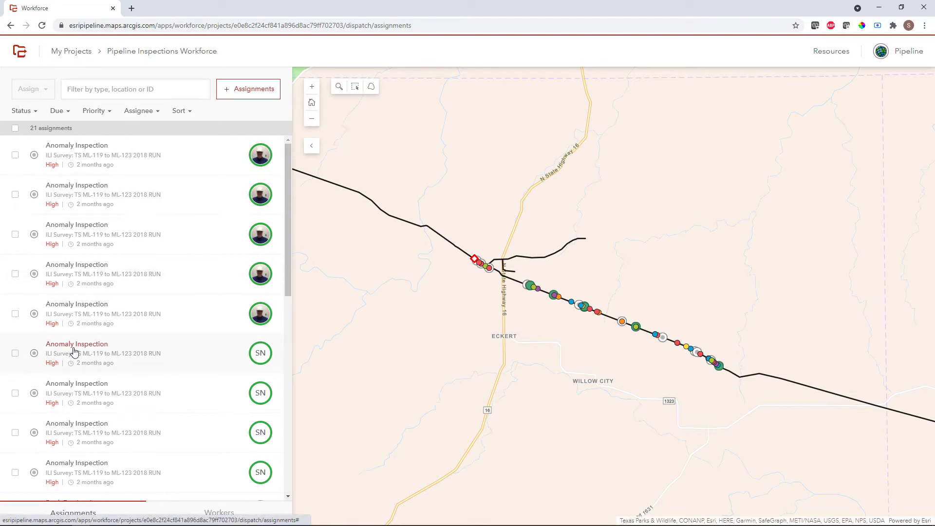
scroll(74, 351, down, 4)
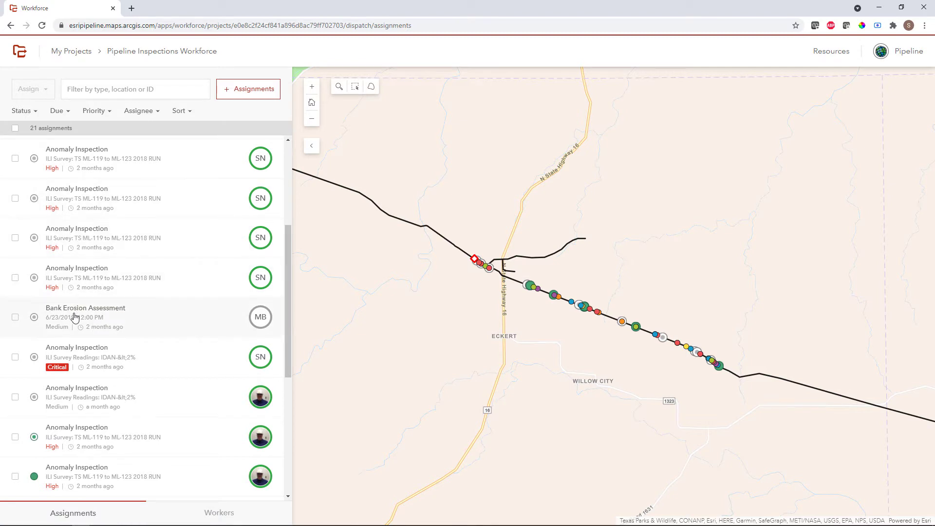
scroll(87, 319, down, 10)
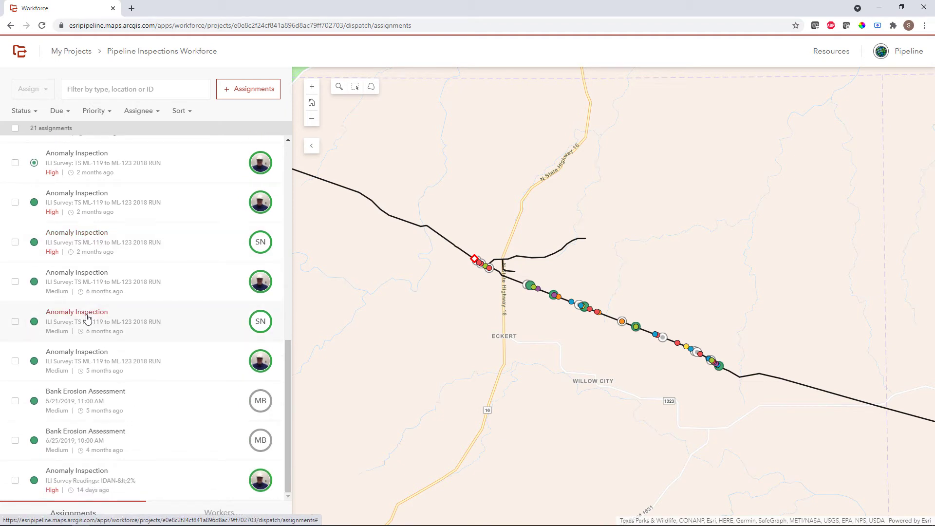
scroll(87, 319, up, 10)
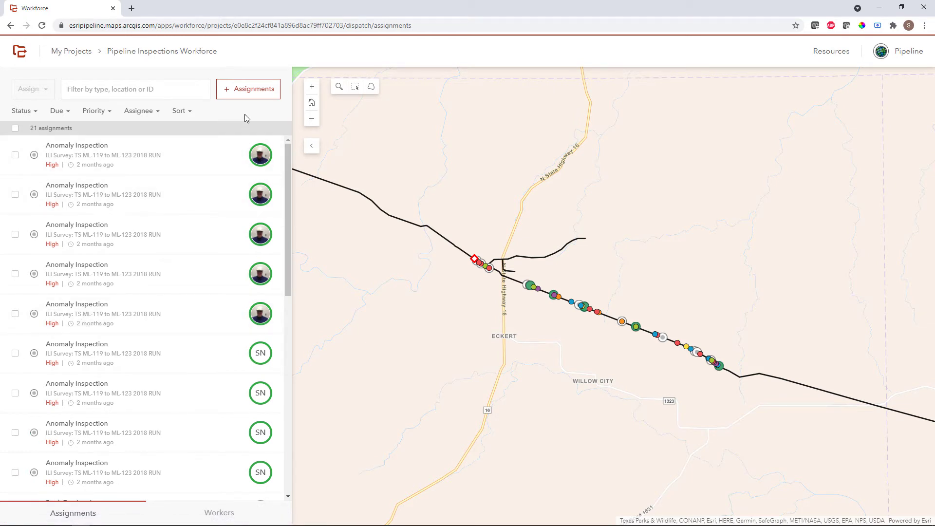
click(242, 95)
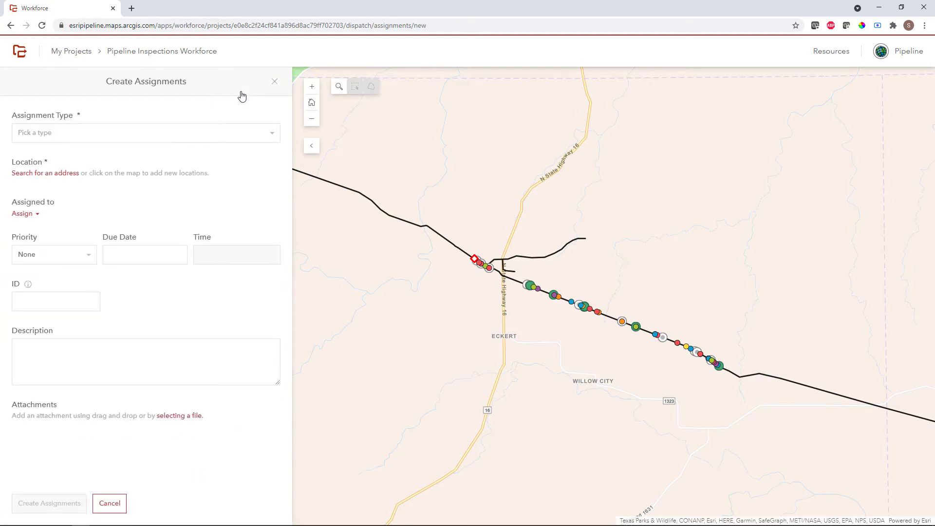
Choose Bank Erosion Assessment as the type and place it where the pipeline crosses Crabapple Creek.
click(203, 140)
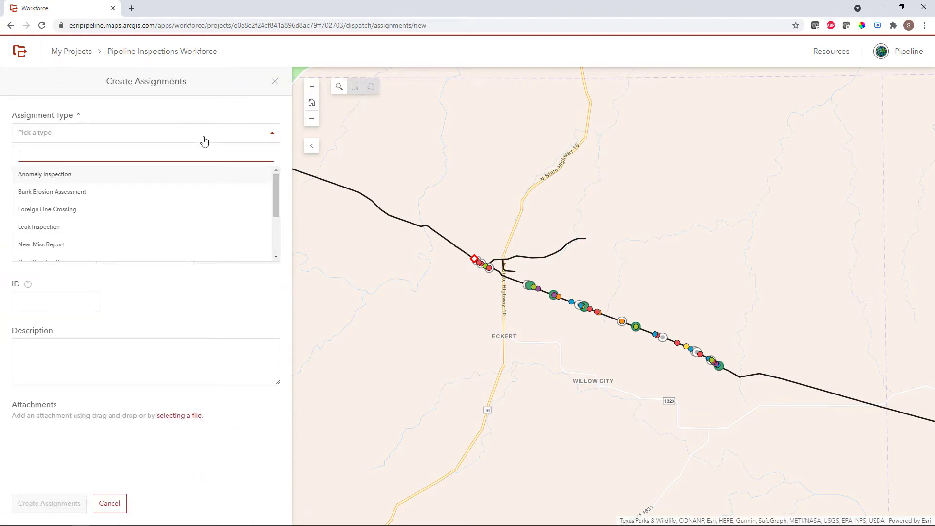
click(101, 195)
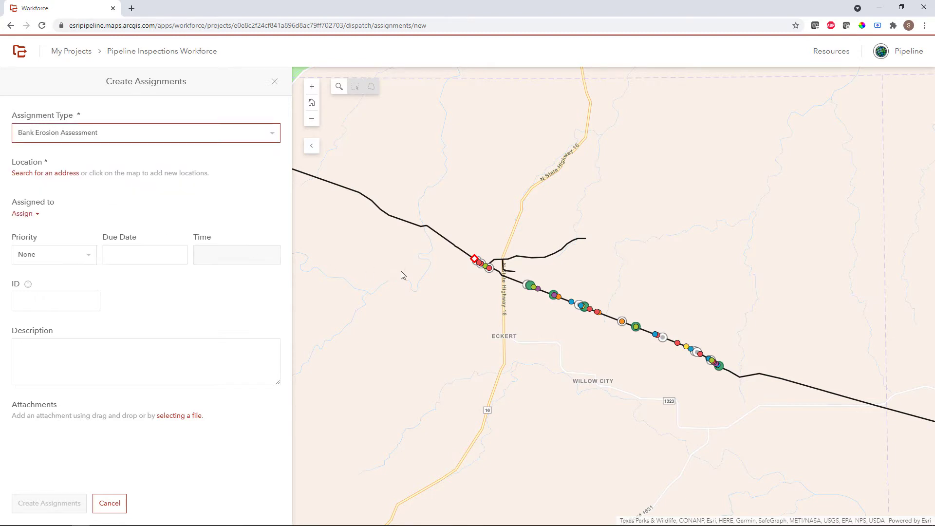
scroll(416, 230, up, 5)
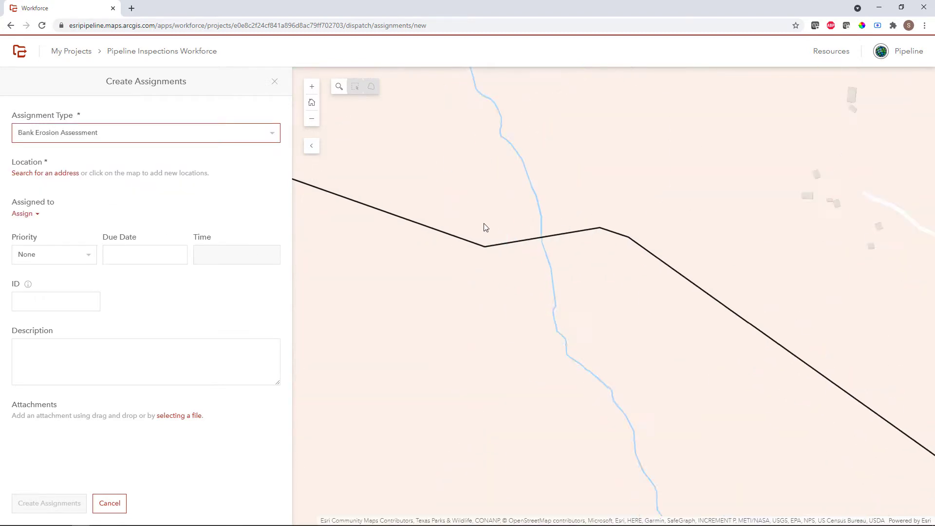
scroll(484, 225, up, 1)
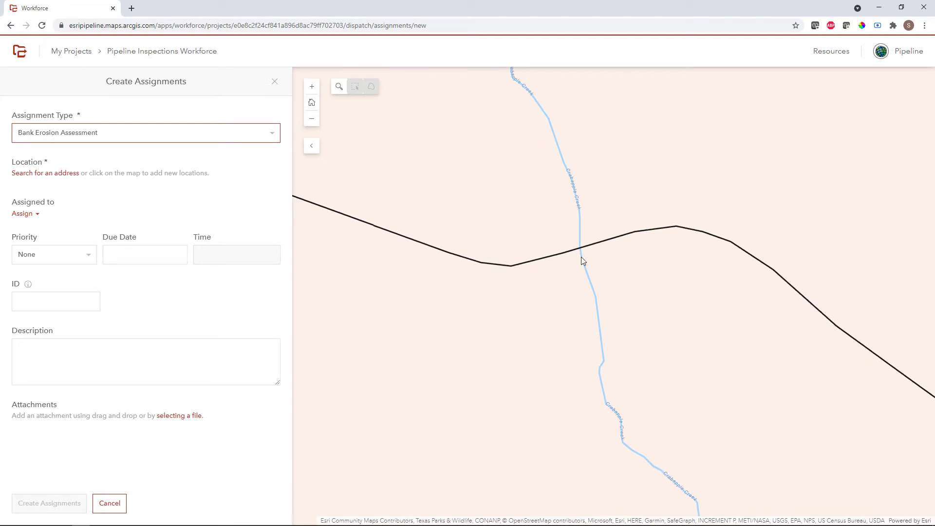
click(580, 249)
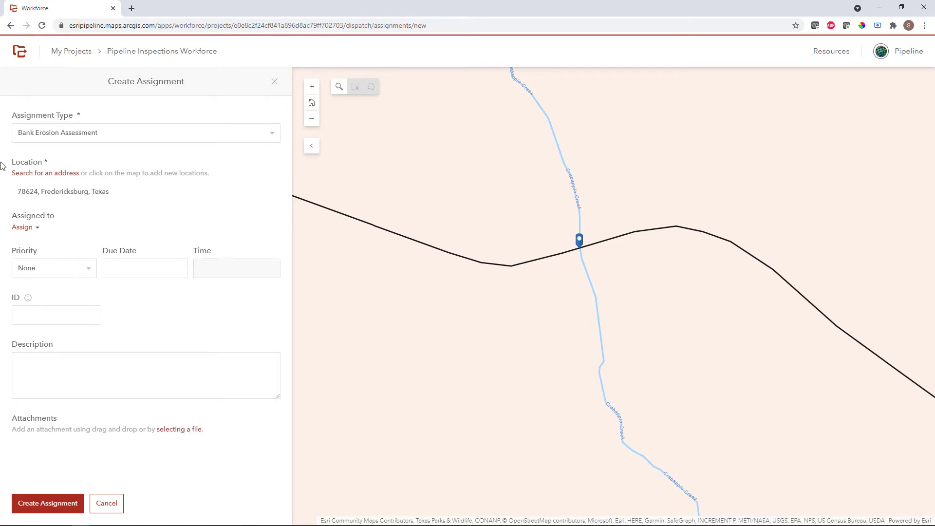
Assign a field worker, set priority to Critical and the due date to 10/4/2021.
click(37, 228)
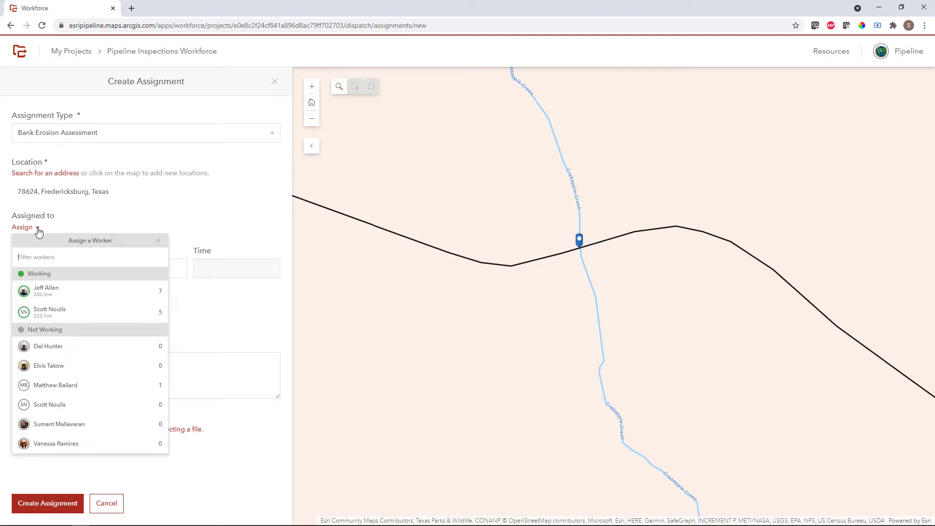
click(63, 315)
click(76, 277)
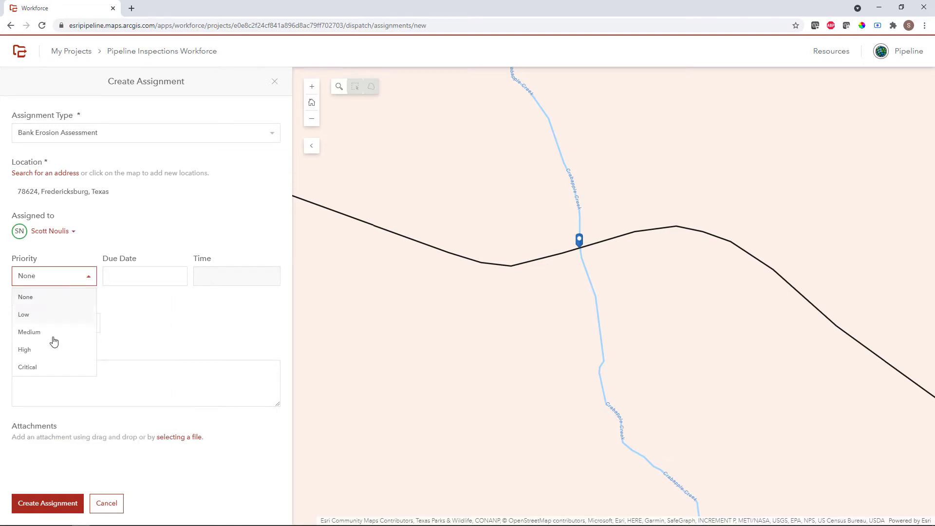
click(35, 367)
click(145, 277)
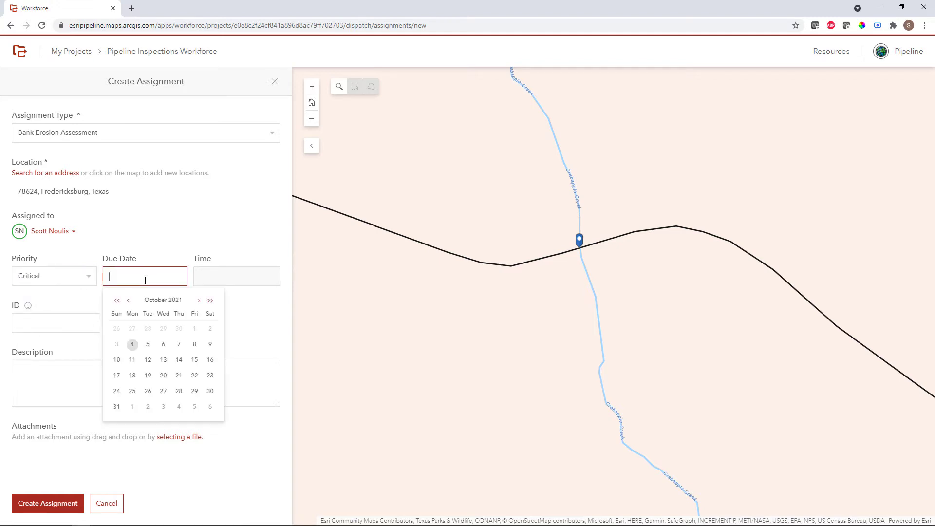
click(131, 351)
Set the due time to 5:00 pm and create the assignment.
click(225, 274)
scroll(218, 353, down, 8)
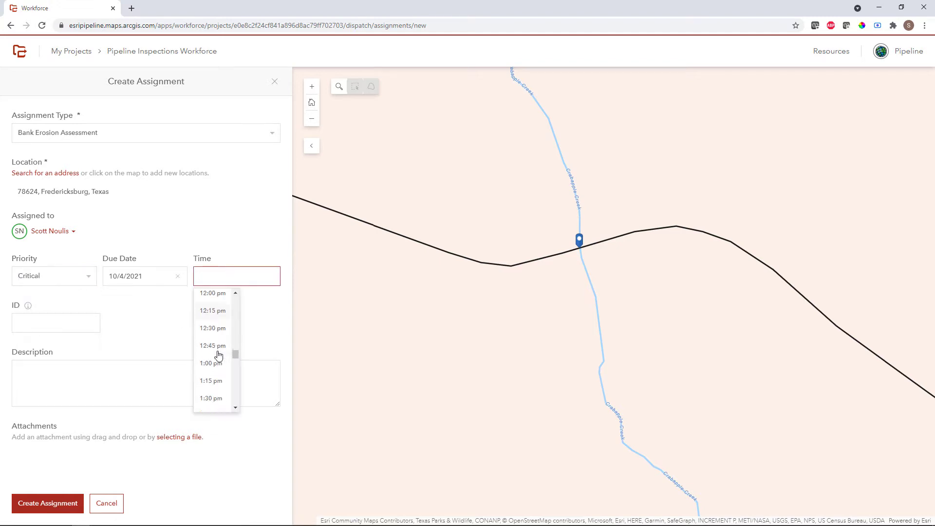
scroll(218, 354, down, 1)
click(214, 386)
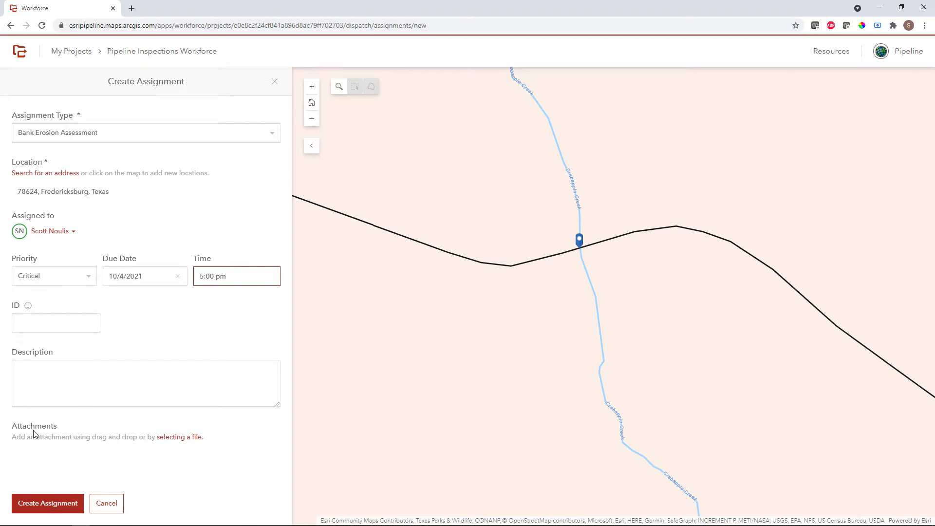
click(39, 503)
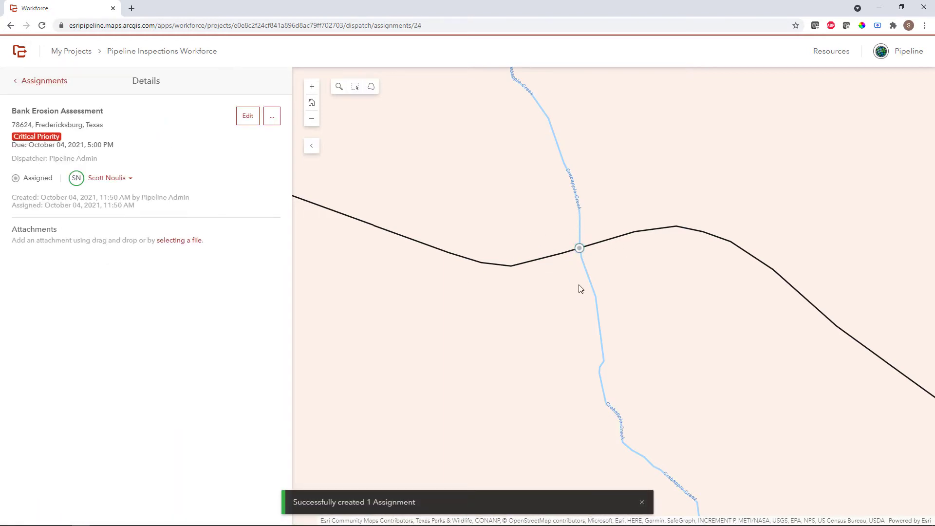
Go back to the list and scroll to the new Critical Bank Erosion Assessment among 22 assignments.
click(24, 84)
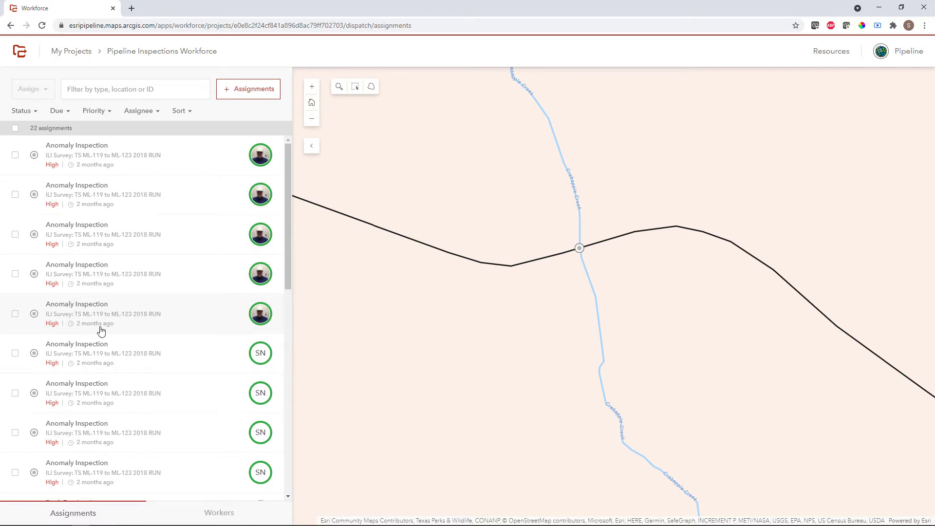
scroll(101, 331, down, 3)
scroll(101, 331, down, 4)
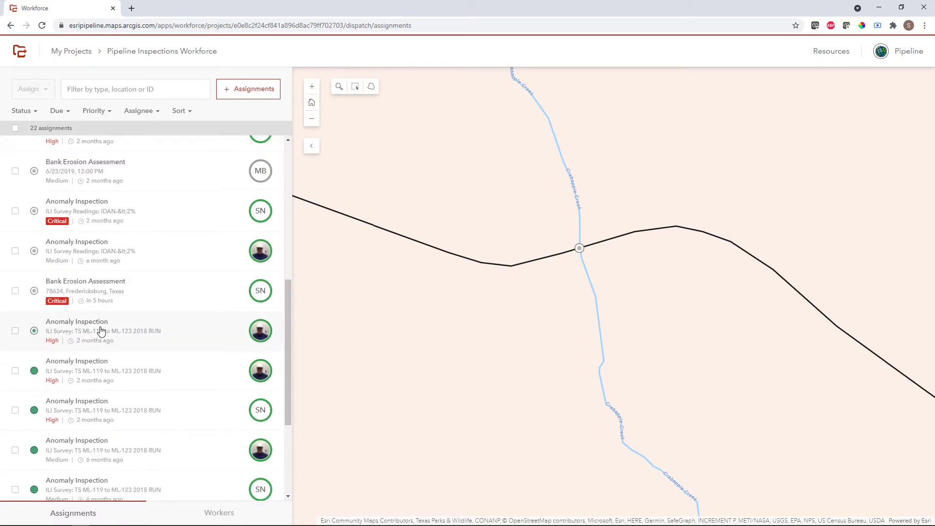
scroll(100, 331, down, 1)
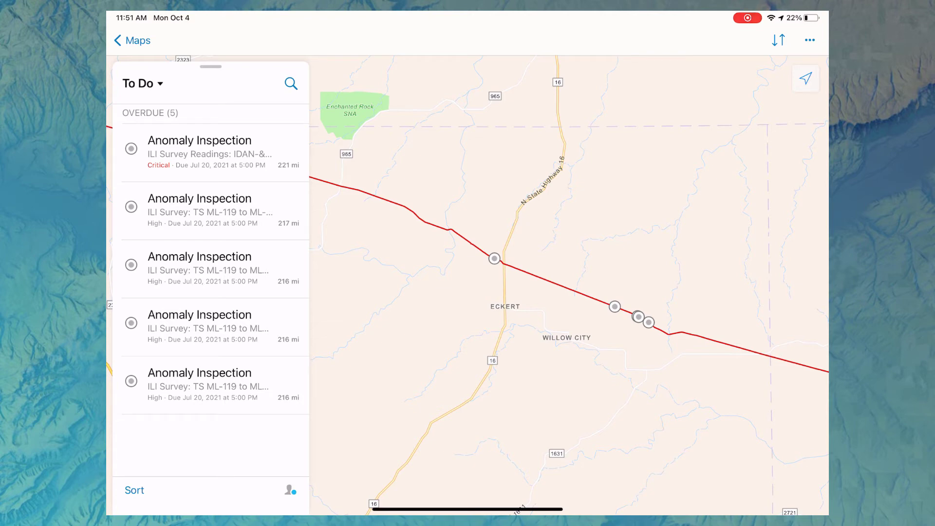
Bring up the iPad app's sync options to receive the new assignment.
click(778, 40)
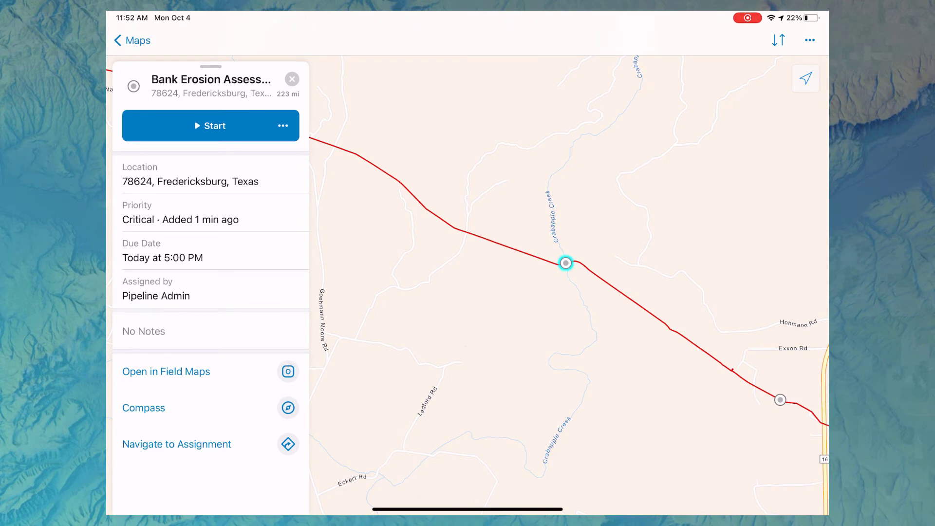
Start the Bank Erosion Assessment assignment and scroll through its details.
click(283, 126)
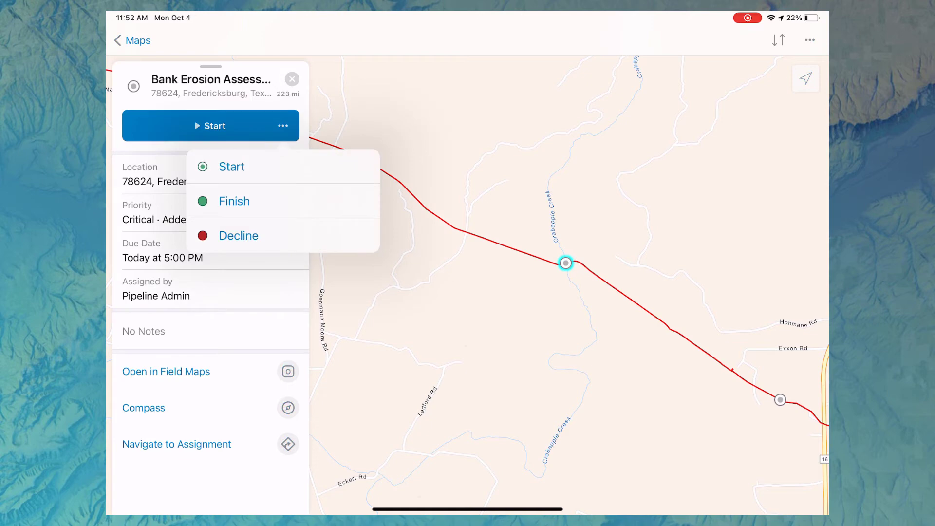
click(232, 167)
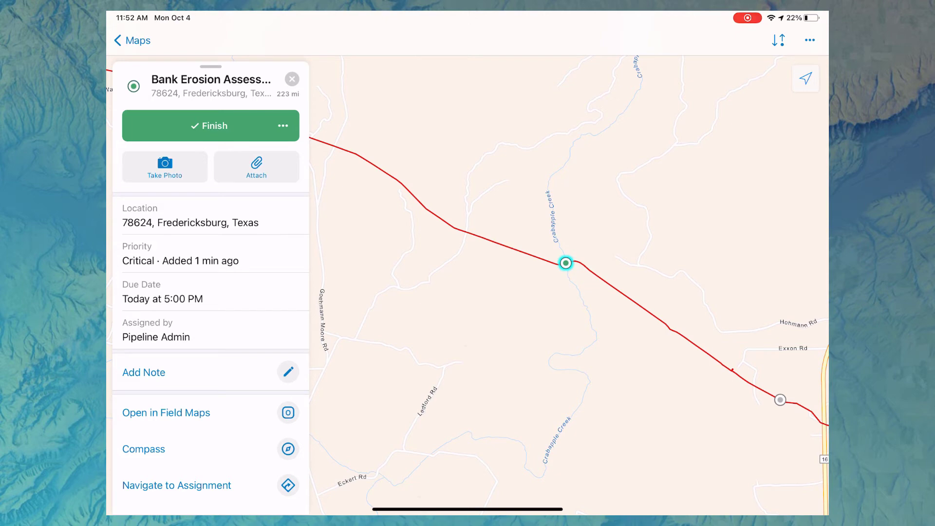
scroll(210, 324, down, 2)
scroll(210, 324, up, 2)
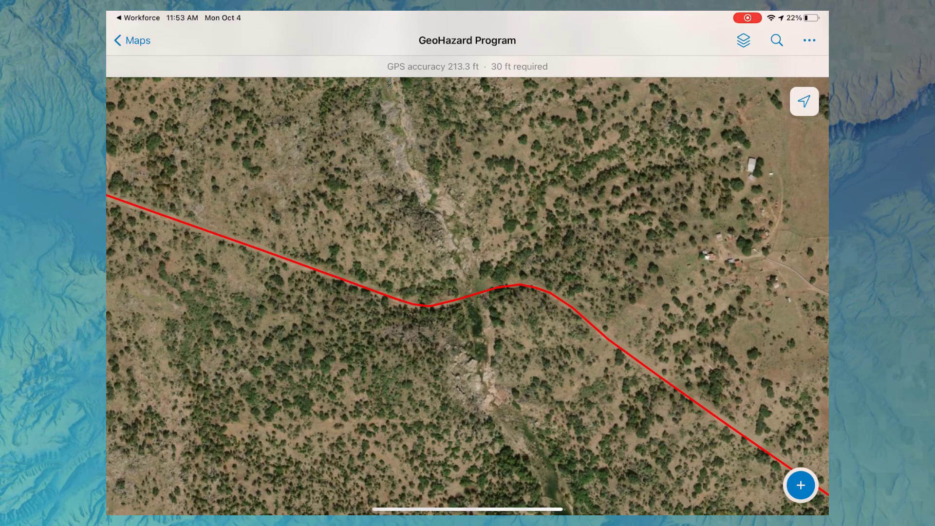
Zoom to the creek crossing, drop a pin there and begin collecting a record at it.
double_click(476, 285)
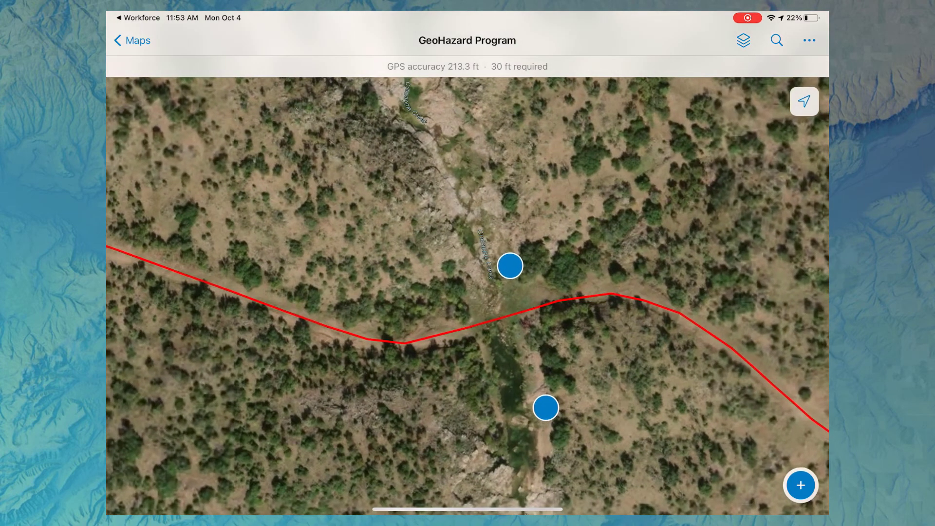
scroll(467, 293, down, 5)
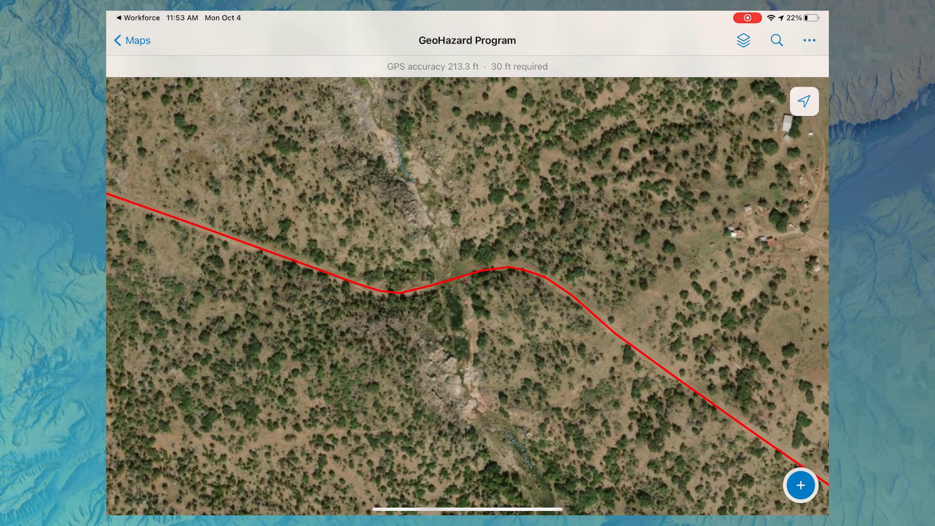
click(446, 270)
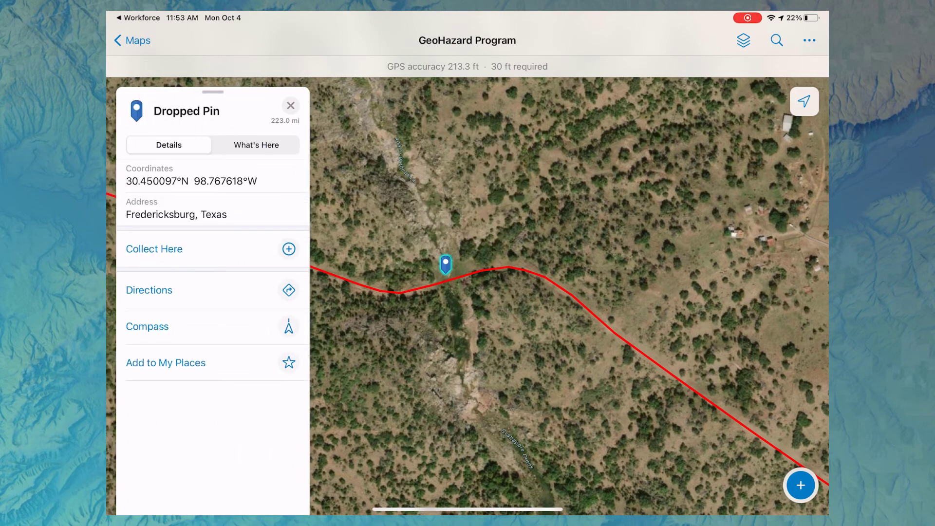
click(153, 249)
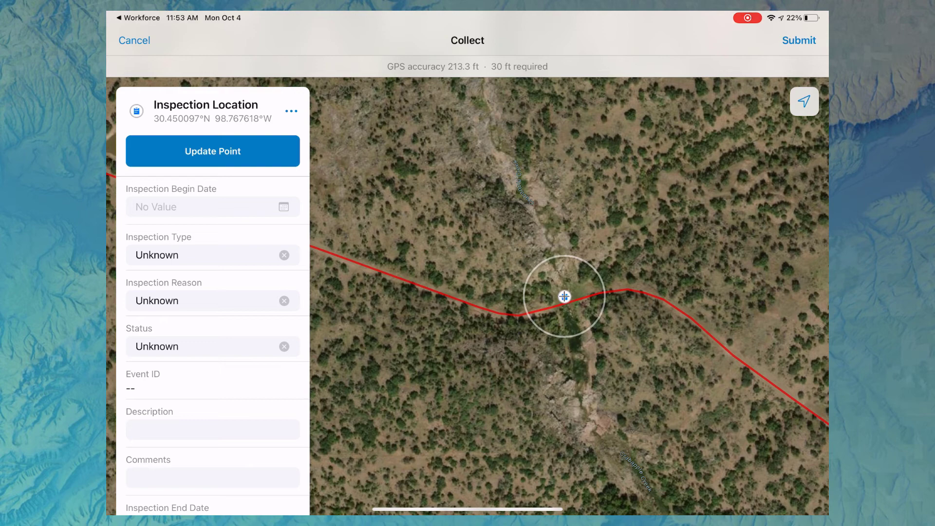
Set begin date to now, type GeoHazard Assessment, reason Incident Response, status Current, then submit.
click(255, 209)
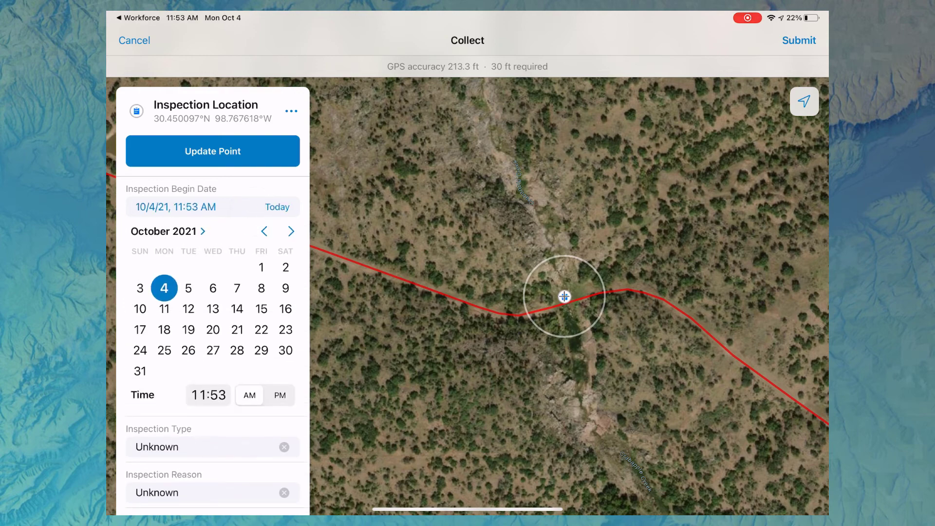
click(244, 445)
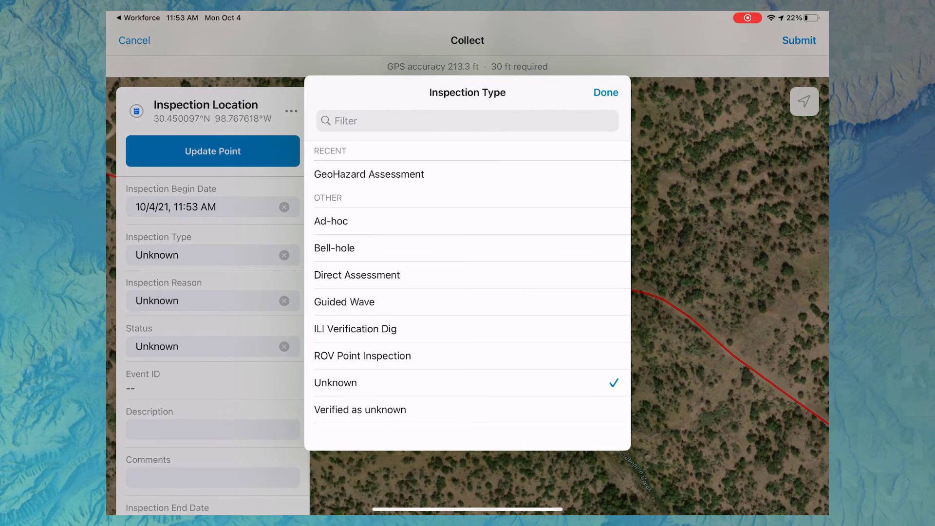
click(369, 174)
click(241, 301)
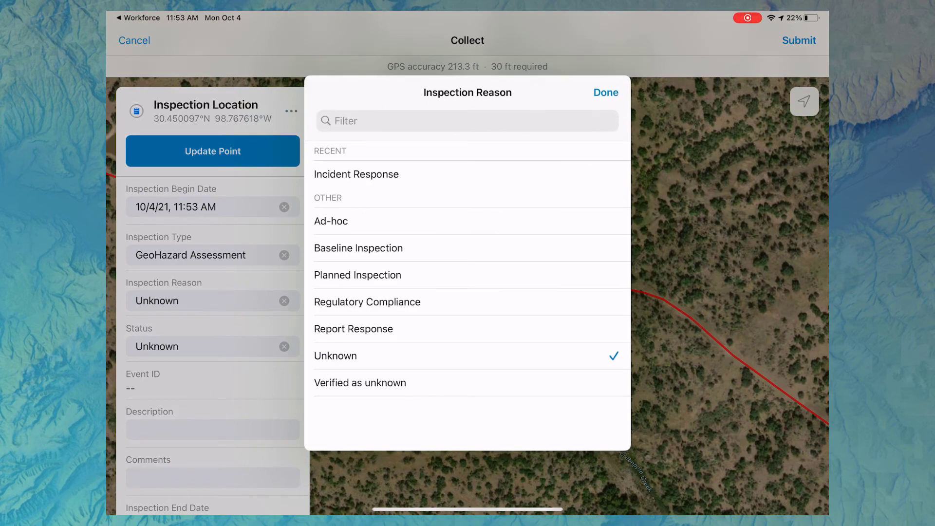
click(356, 174)
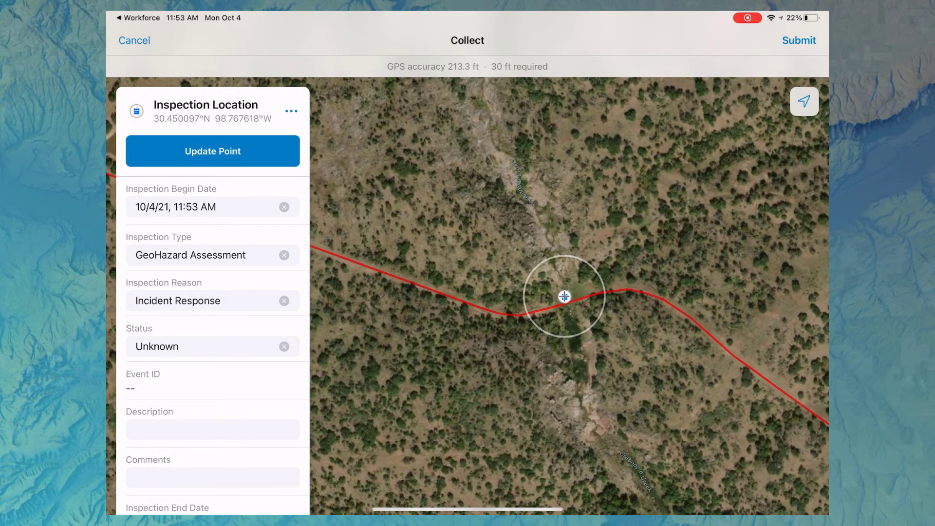
click(245, 345)
click(457, 158)
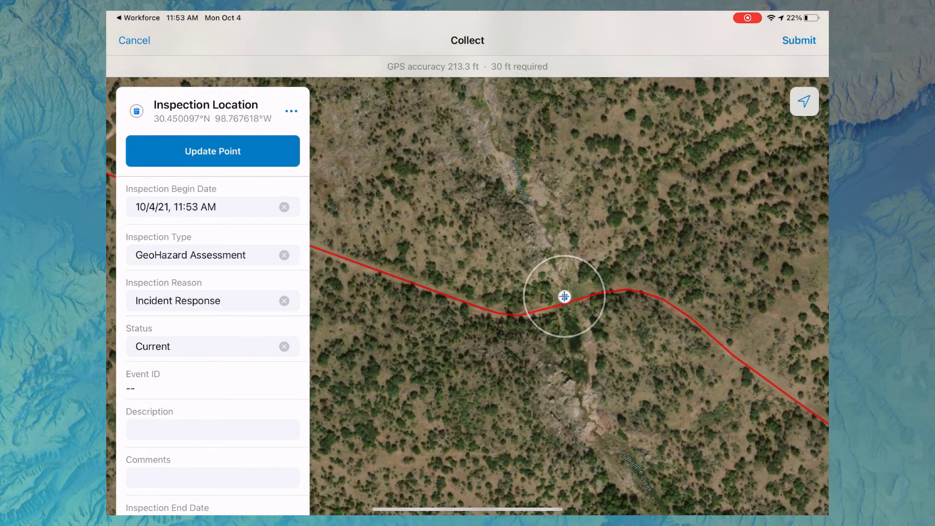
drag(244, 389, 251, 325)
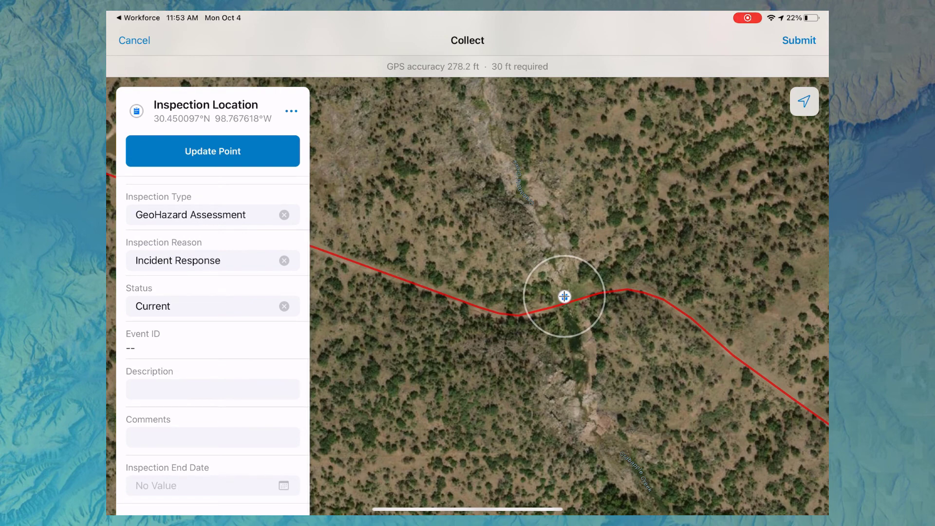
drag(252, 337, 252, 301)
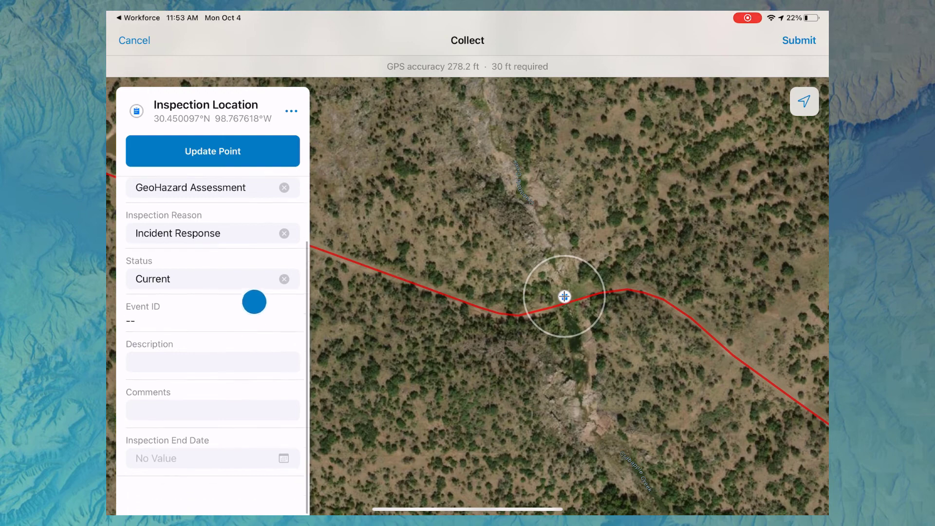
click(801, 36)
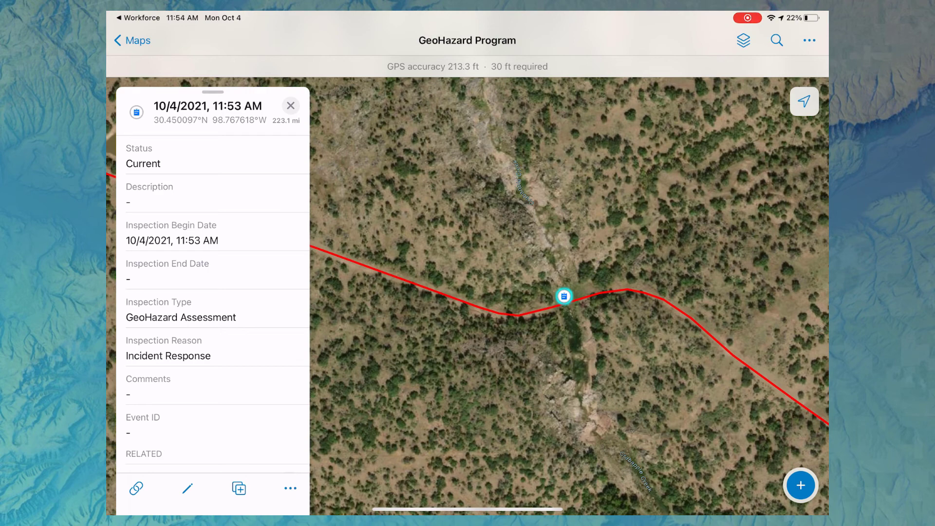
Return to the Workforce assignment and mark it Finished.
click(137, 18)
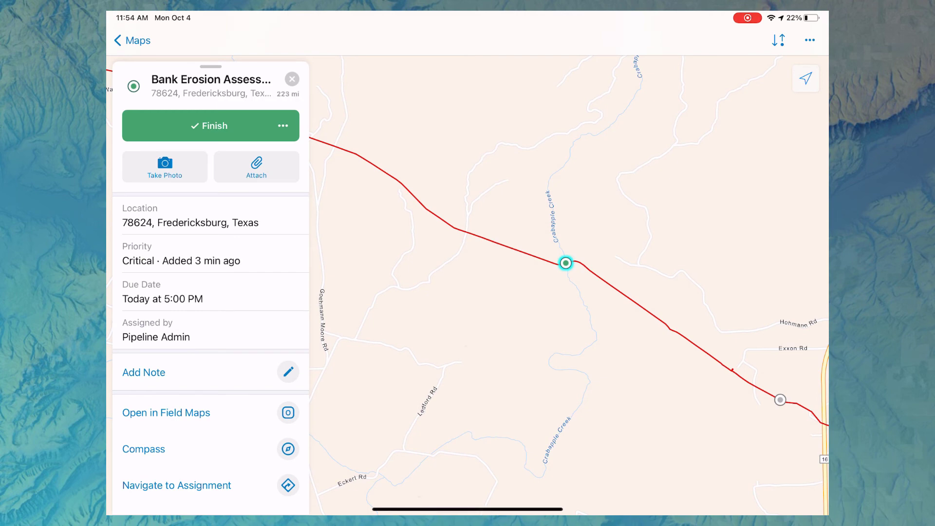
click(282, 126)
click(234, 201)
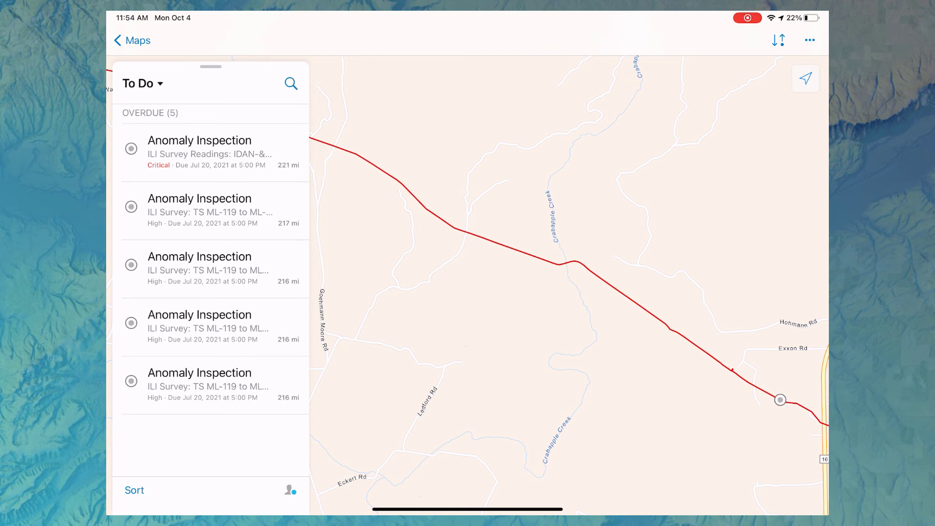
Show Completed assignments, check the worker's status, and pan the map to the pipeline.
click(142, 83)
click(211, 121)
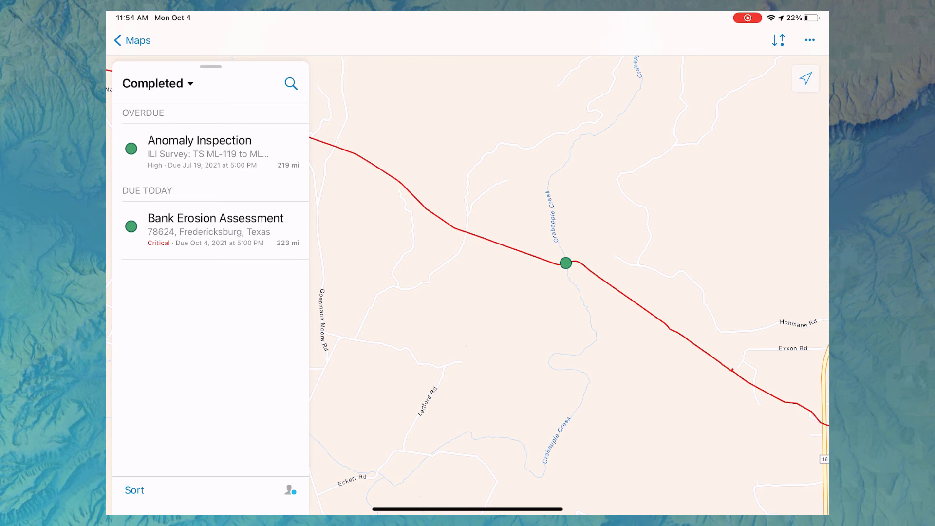
click(134, 490)
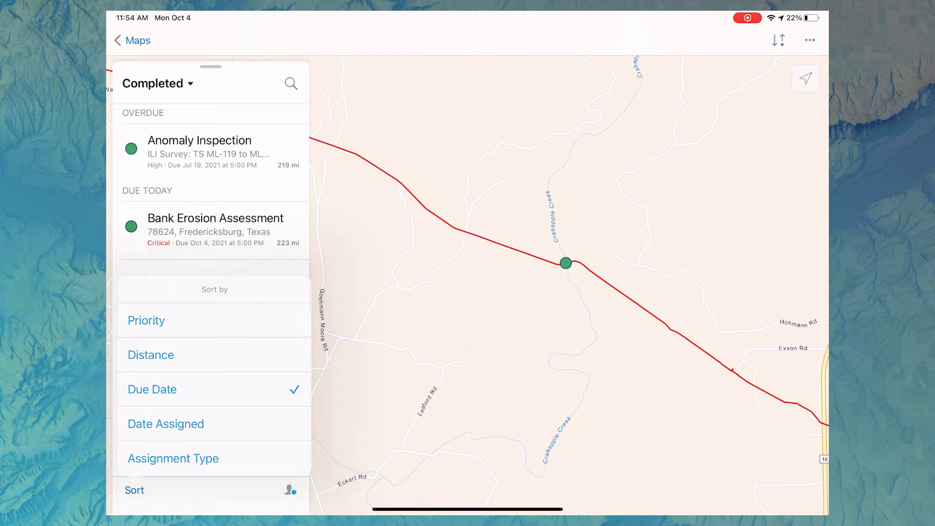
click(290, 490)
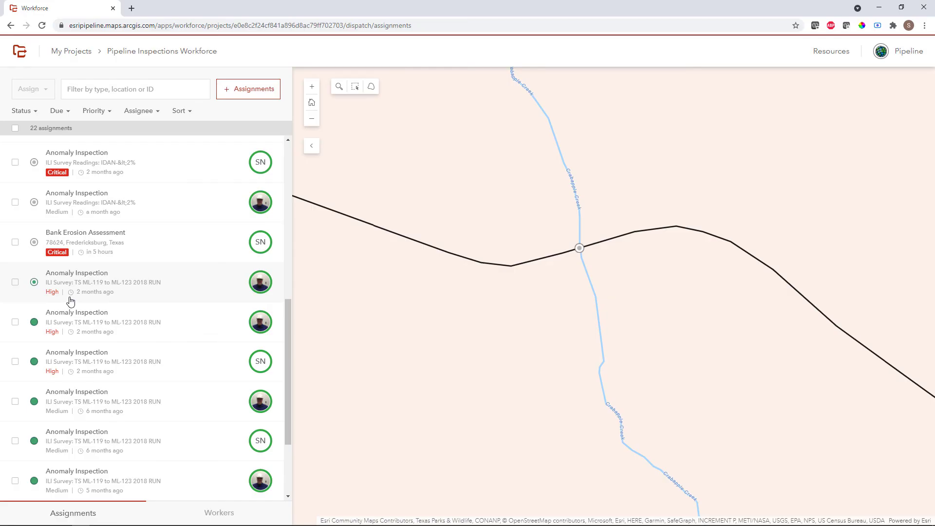
scroll(582, 290, down, 4)
drag(567, 321, 456, 287)
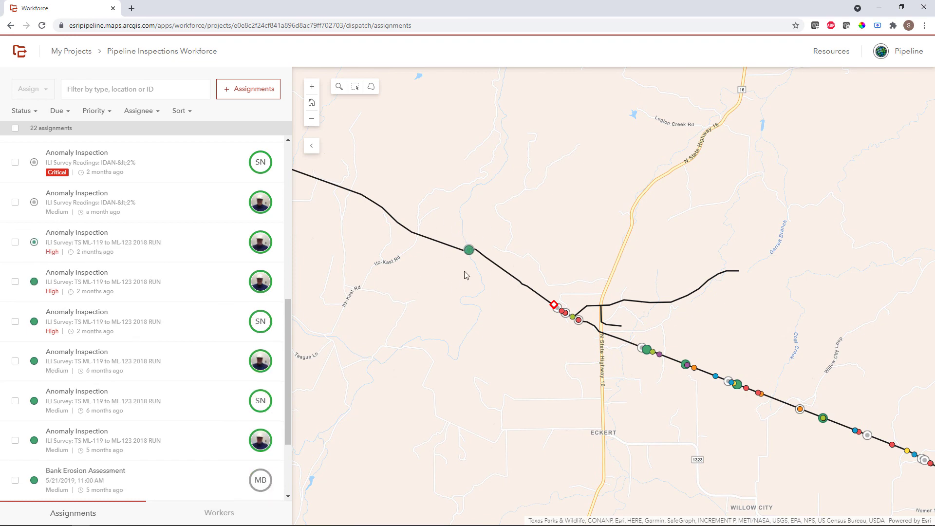
Show the dispatcher's workers list with their Working and Not Working statuses.
click(219, 513)
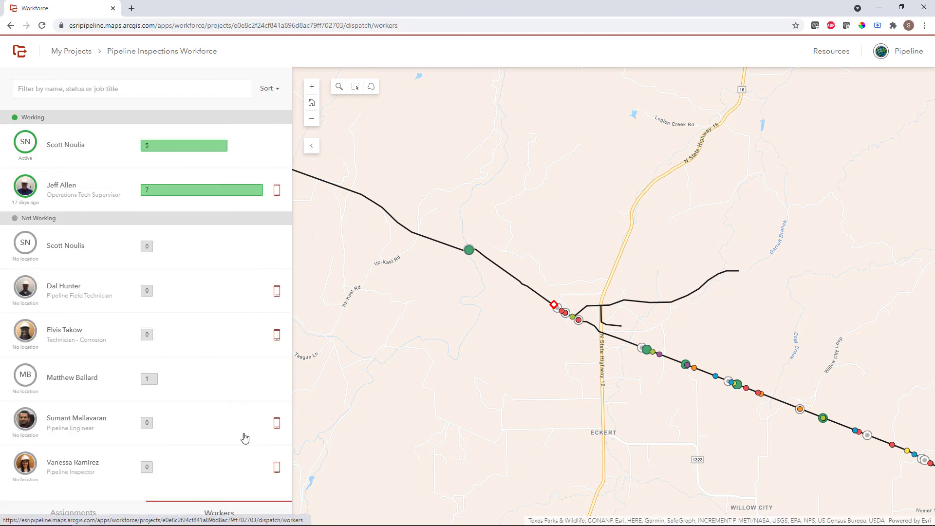